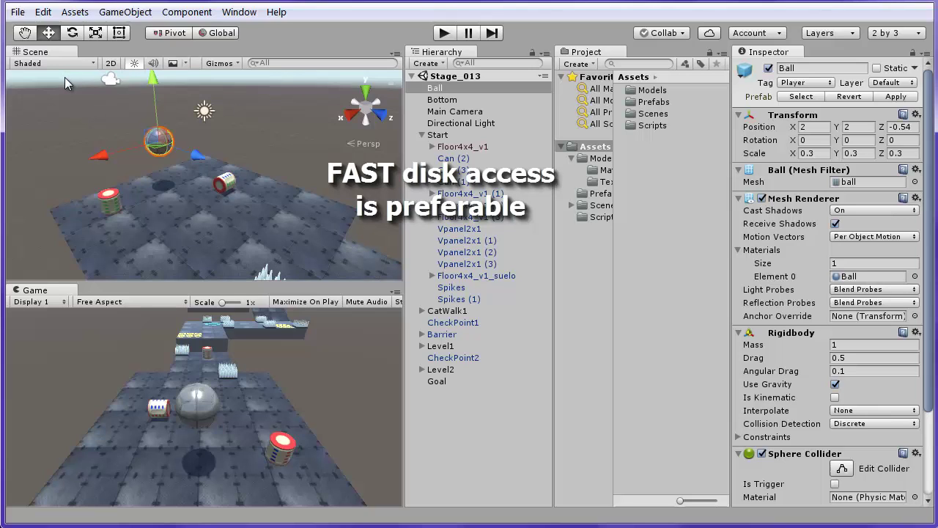
Step: Look over the File and Help menus, then reapply the 2 by 3 window layout
left_click(17, 12)
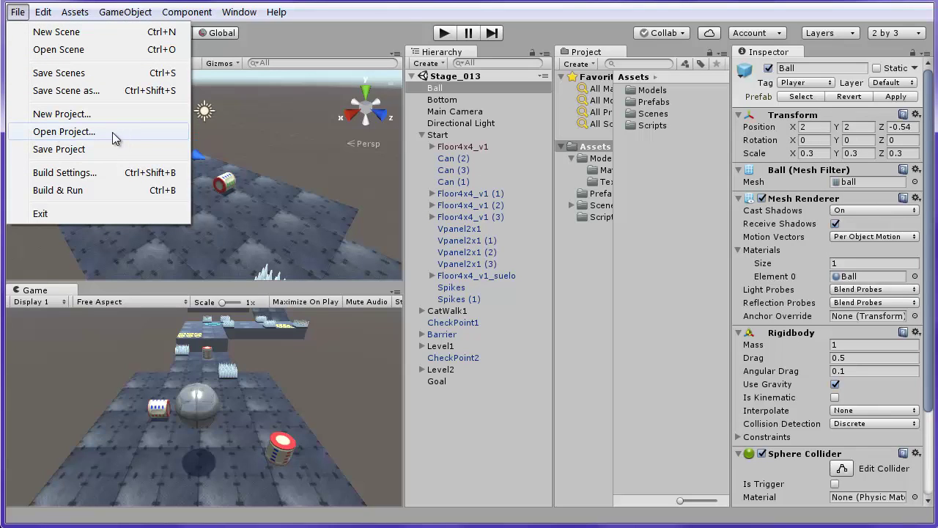
mouse_move(279, 15)
left_click(228, 164)
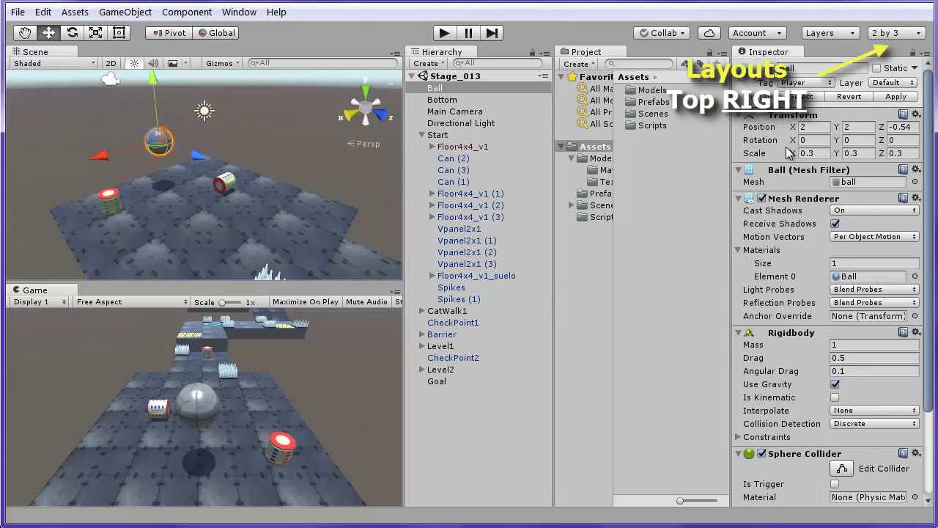
left_click(884, 40)
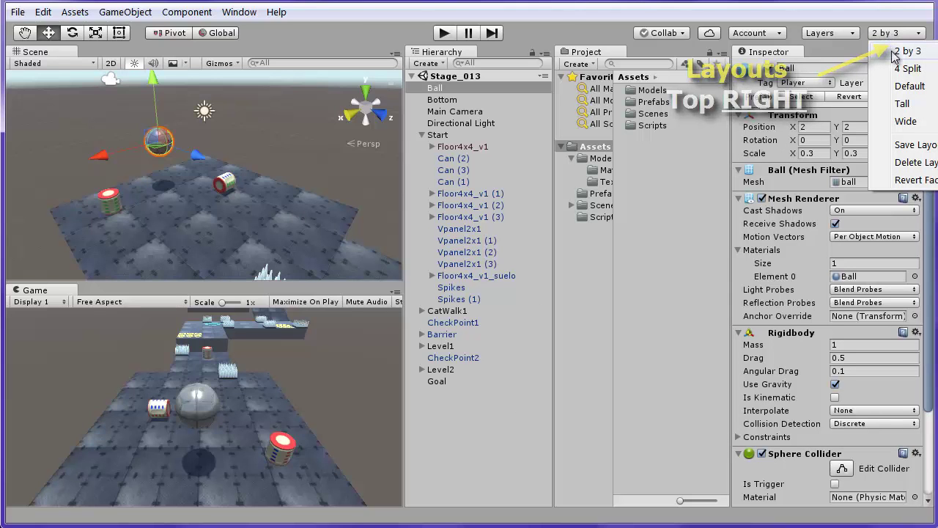
left_click(894, 53)
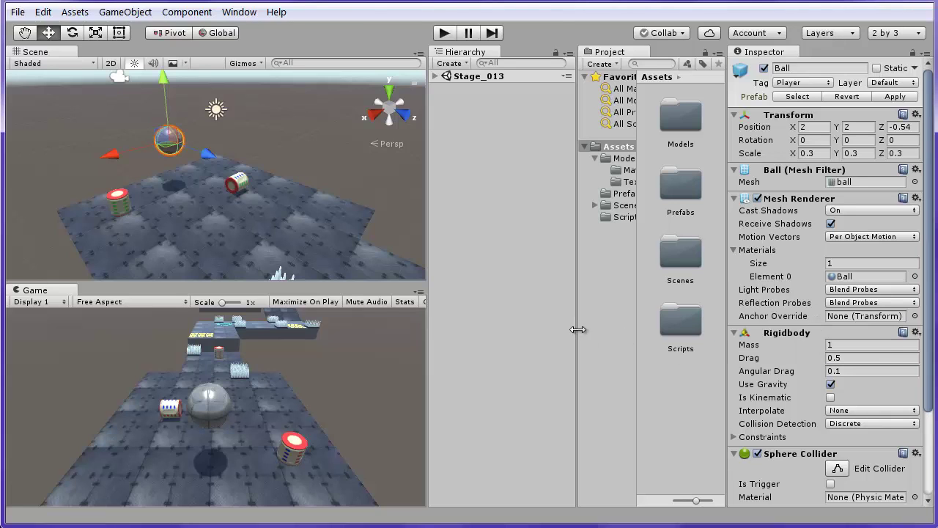
Step: Widen the Project area, keep Two Column Layout, and shrink asset icons to a compact list
left_click_drag(577, 330, 551, 322)
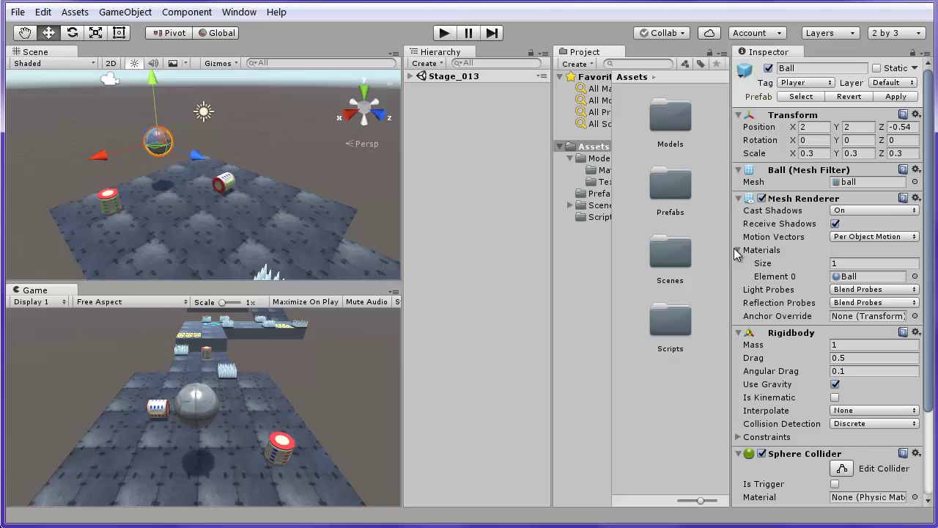
left_click(722, 53)
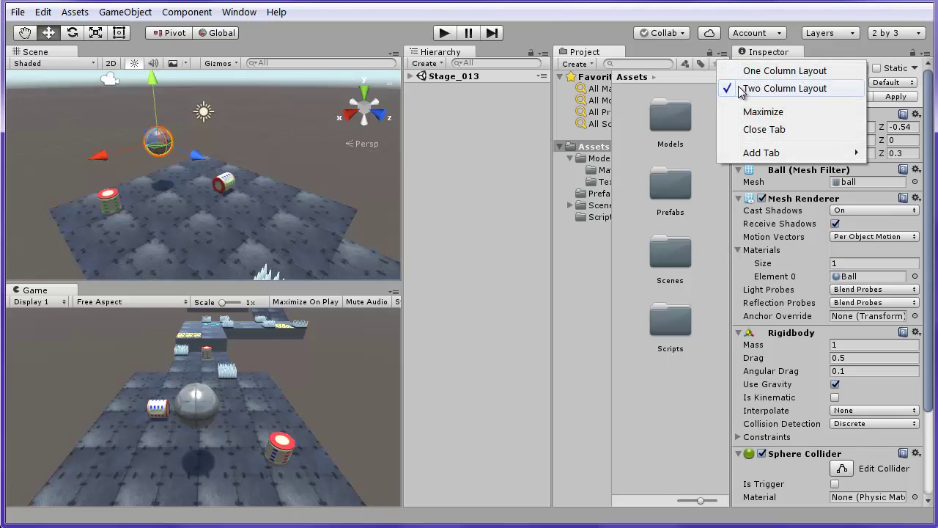
left_click(712, 498)
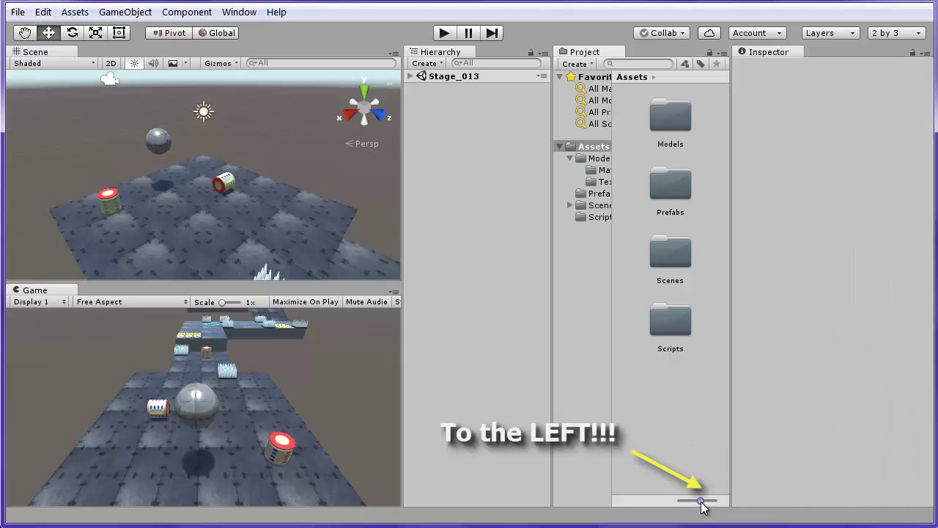
left_click_drag(701, 502, 675, 501)
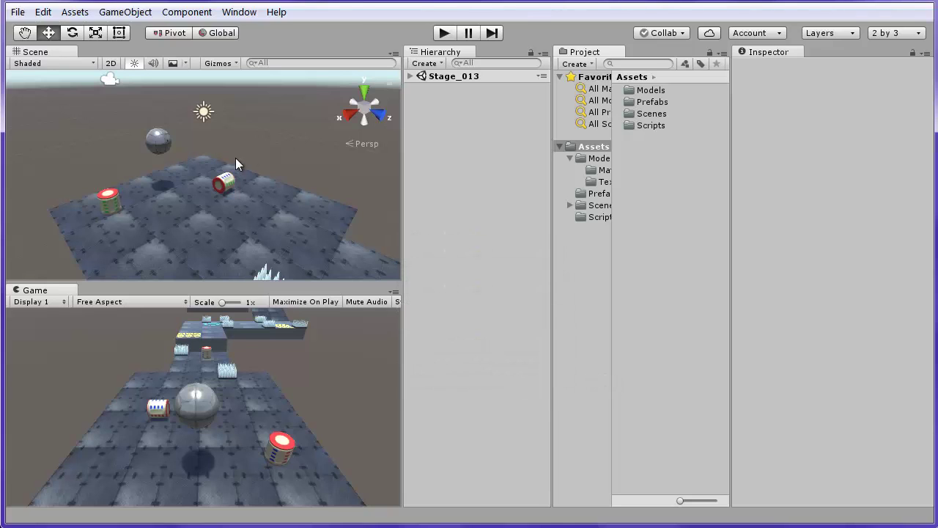
Step: Select the Ball, the red can and Can (2) in the Scene view
left_click(158, 140)
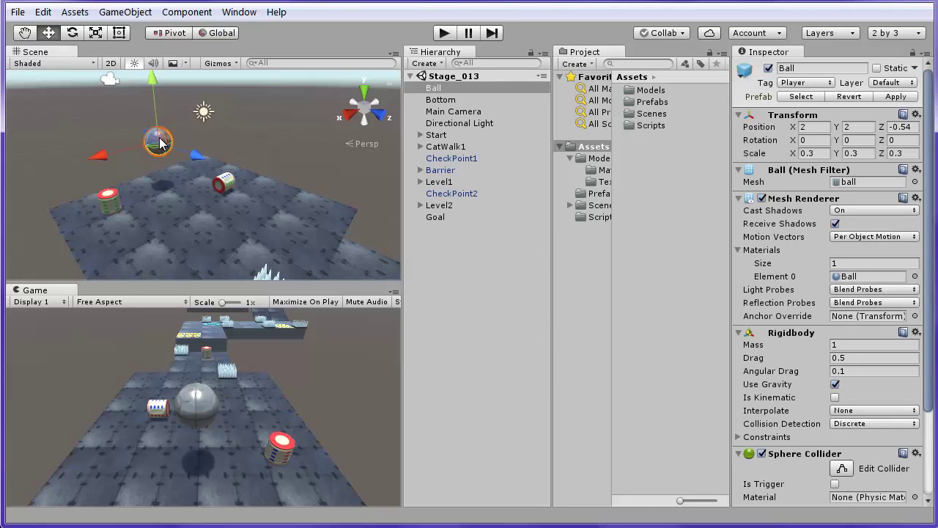
left_click(111, 201)
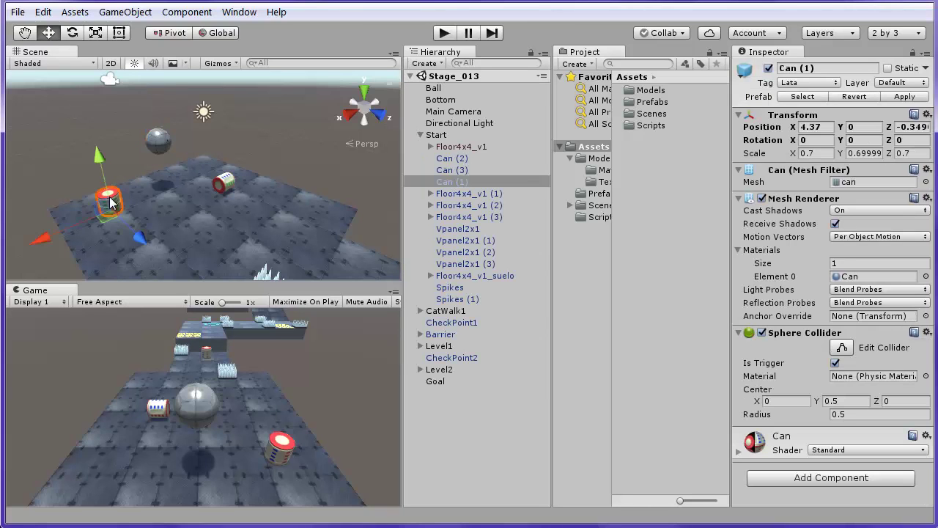
left_click(223, 181)
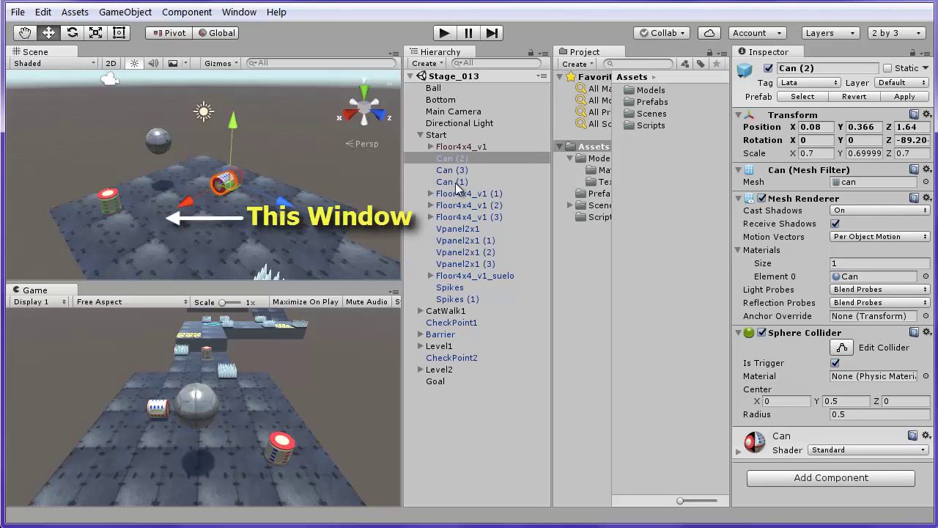
left_click(162, 143)
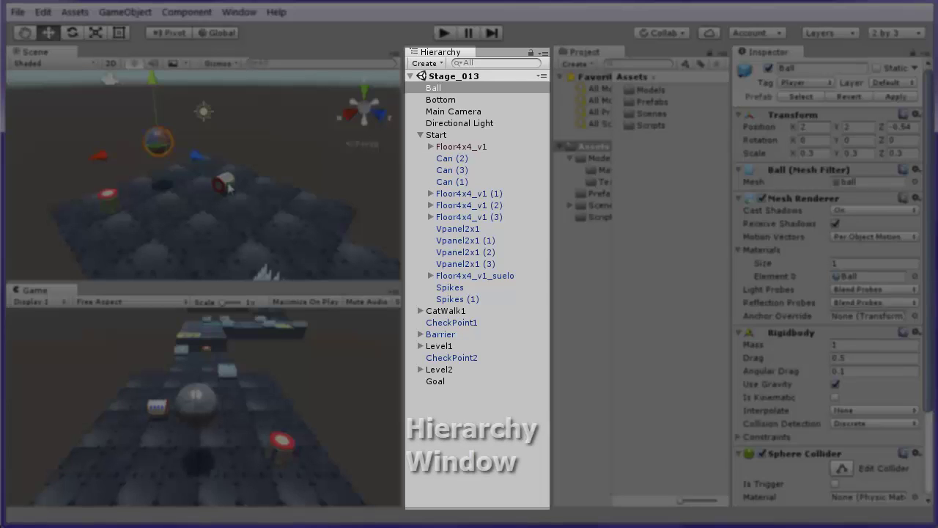
left_click(226, 183)
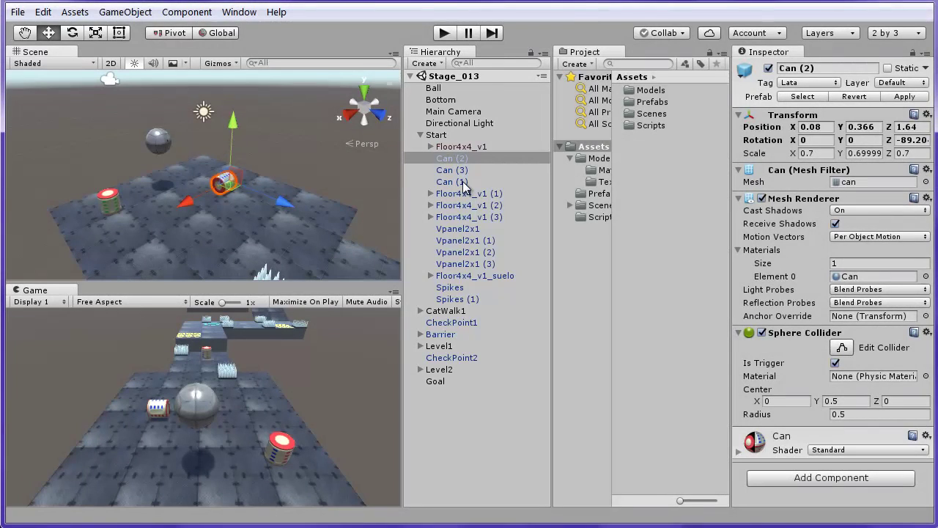
Step: Inspect Can (1), Main Camera and Directional Light from the Hierarchy
left_click(462, 181)
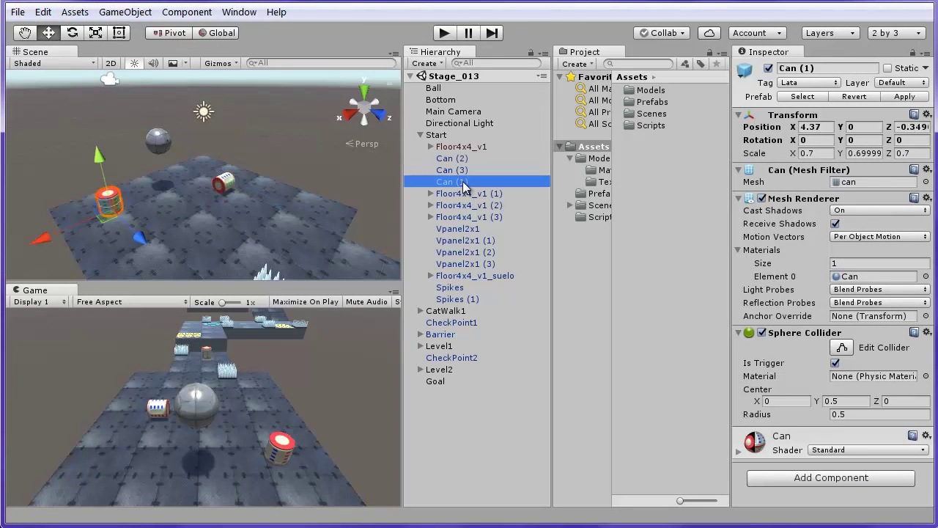
left_click(467, 112)
left_click(462, 123)
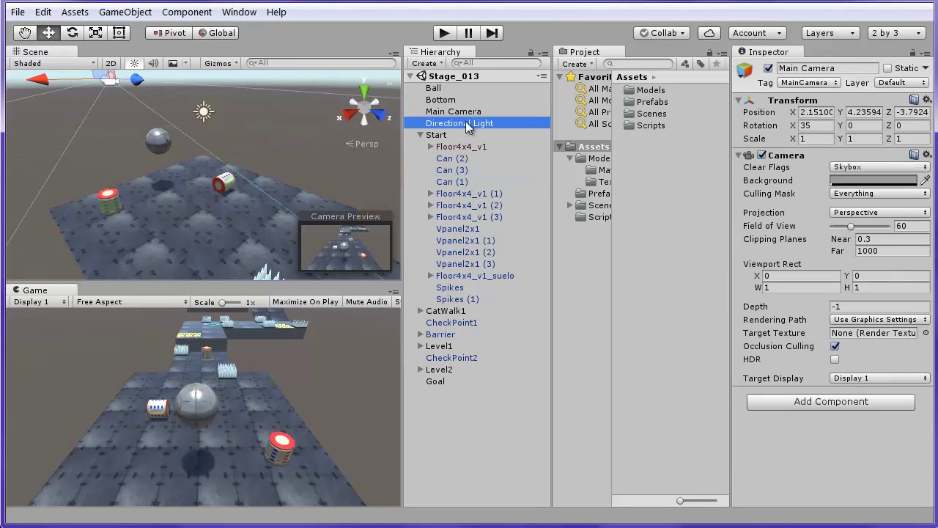
Step: Check Floor4x4_v1 and CatWalk1's children, then frame the Start group in the Scene view
left_click(463, 147)
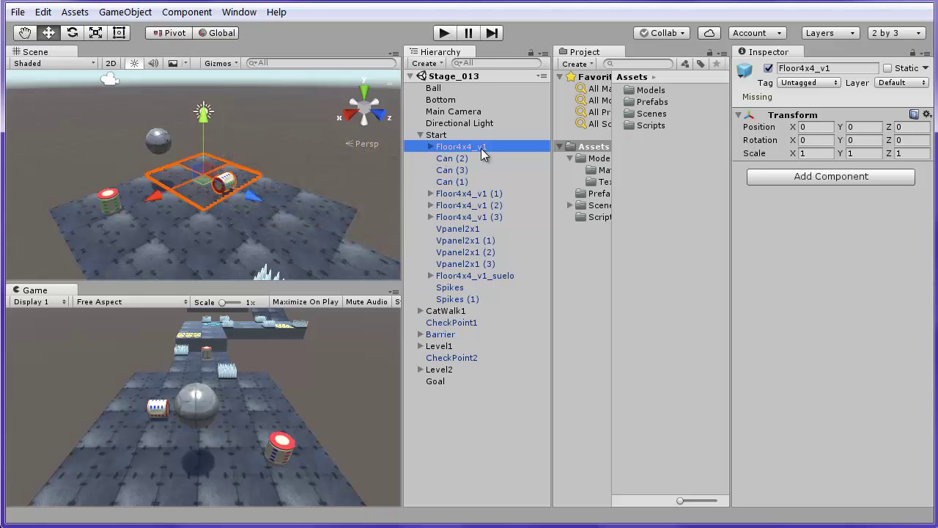
left_click(430, 194)
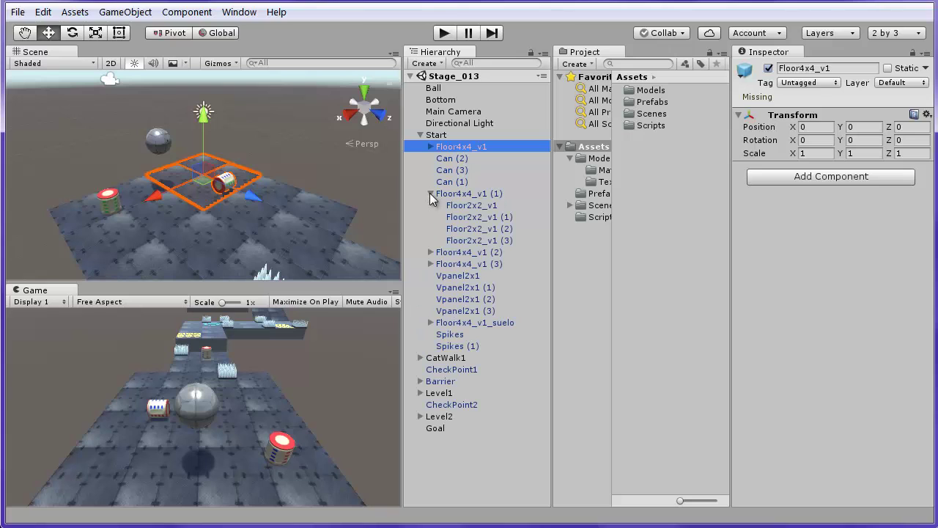
left_click(430, 193)
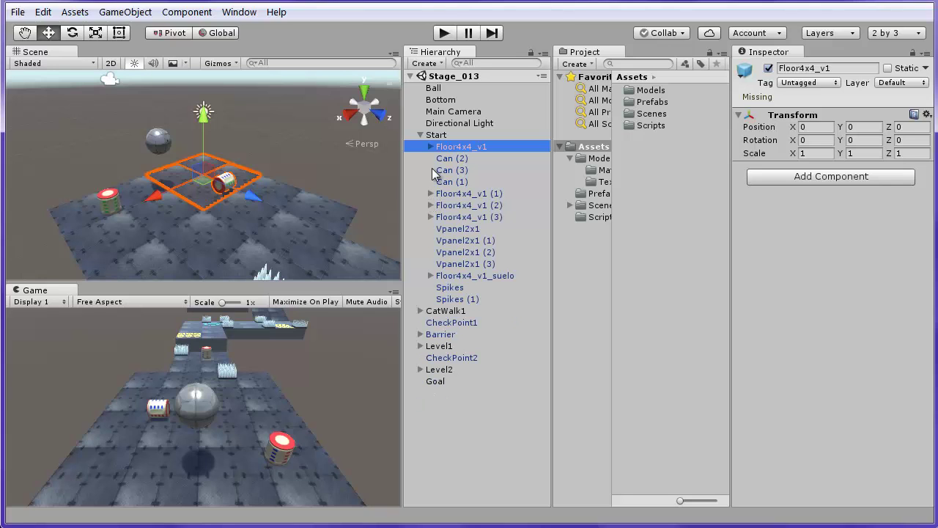
left_click(422, 136)
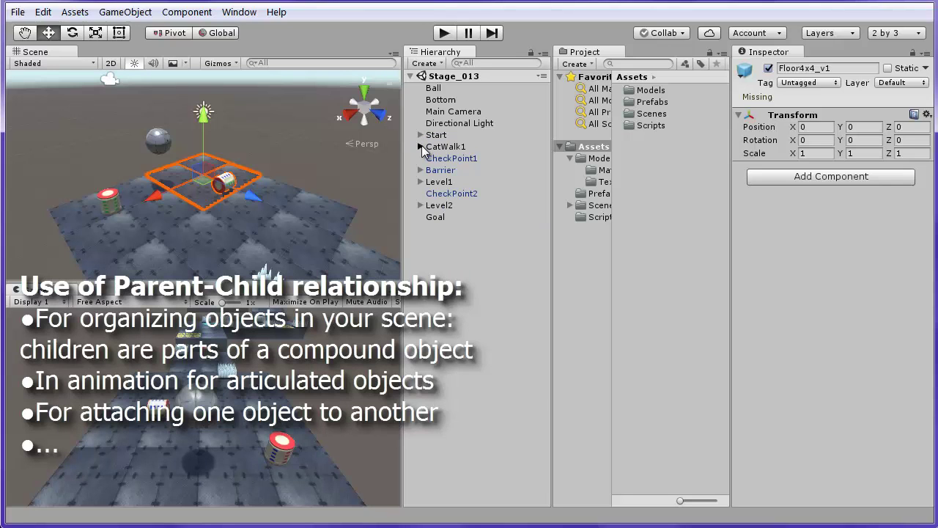
left_click(422, 146)
left_click(421, 147)
left_click(420, 136)
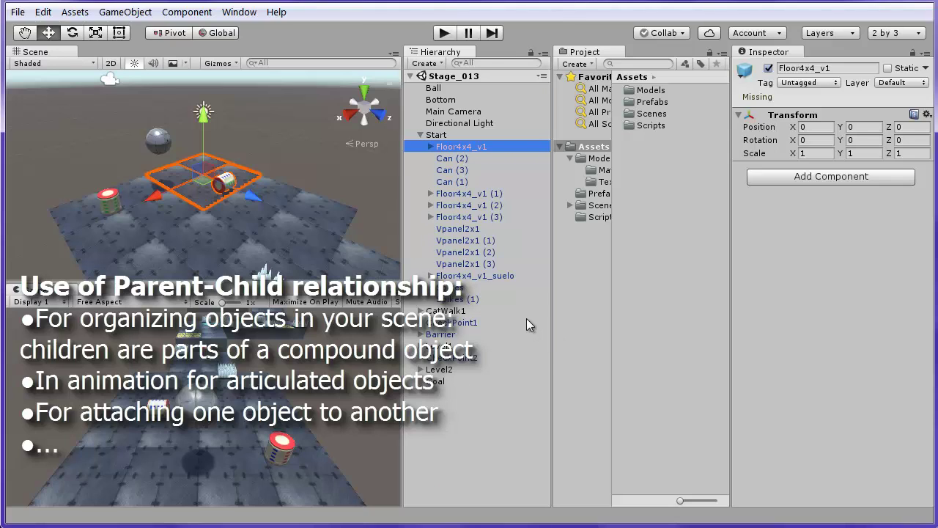
double_click(436, 135)
scroll(256, 175, "down", 3)
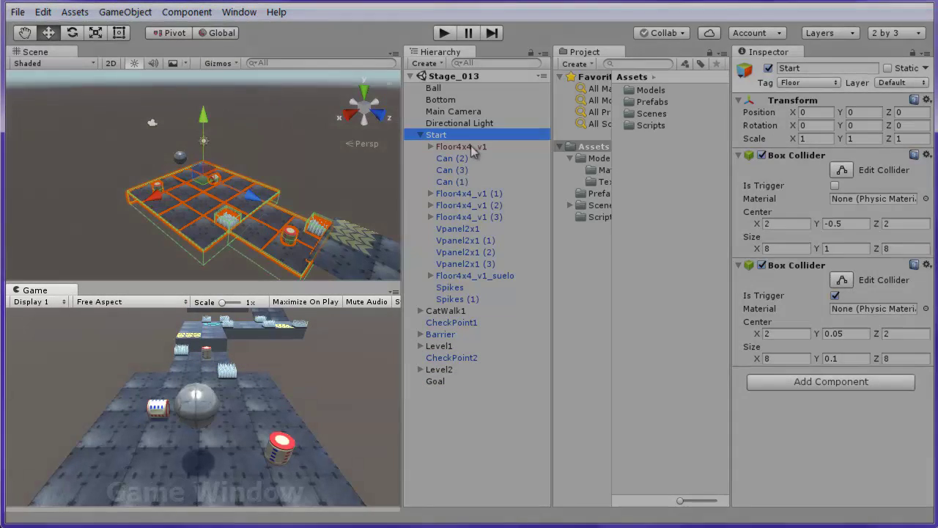
Step: Show Floor4x4_v1, then the Main Camera's Perspective, FOV 60 settings with Camera Preview
left_click(472, 148)
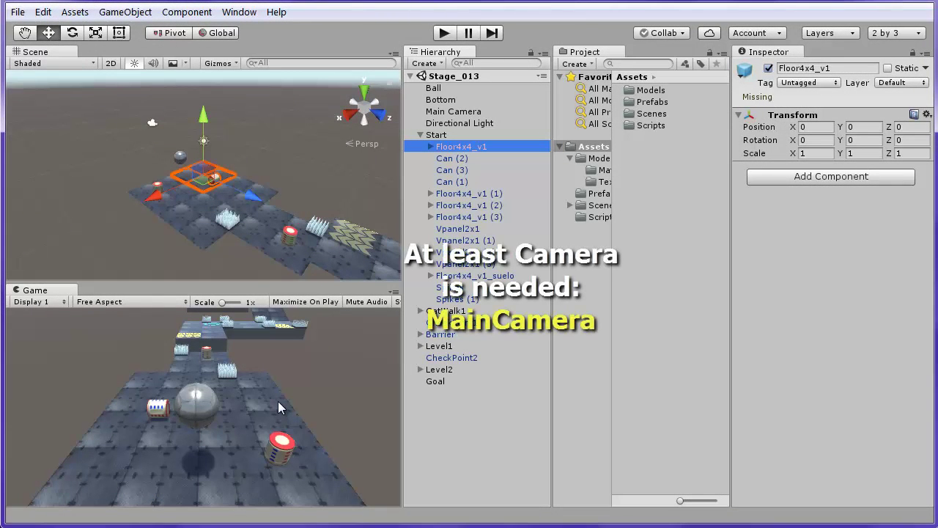
left_click(468, 114)
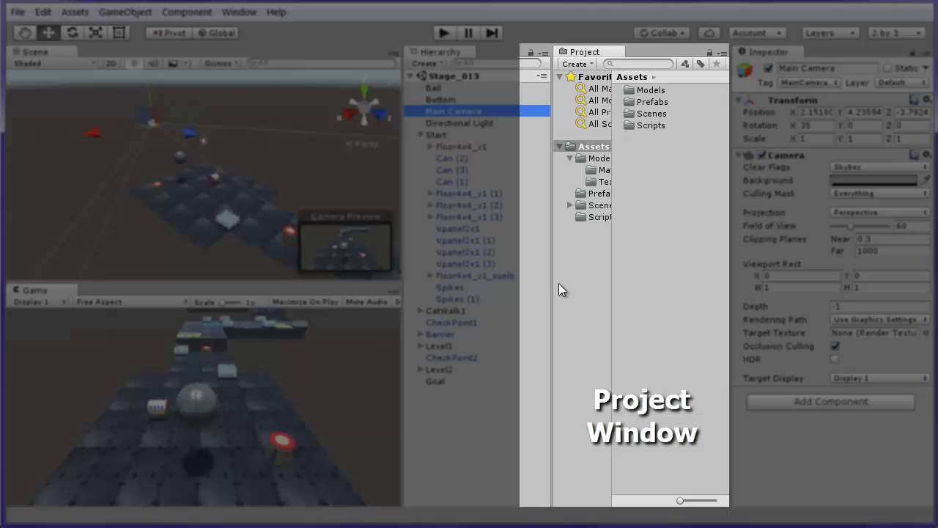
Step: Widen the Project window and its folder tree so folder names show fully
left_click_drag(549, 283, 520, 277)
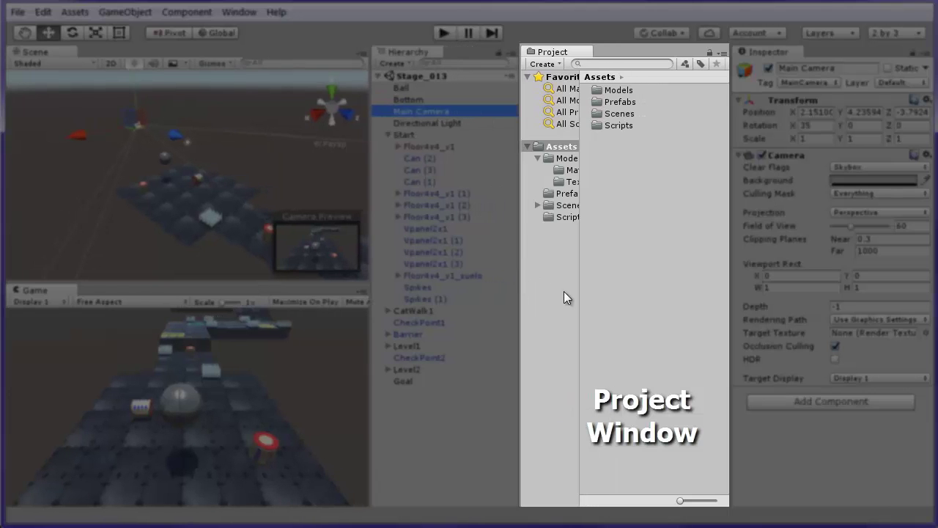
left_click_drag(581, 299, 607, 303)
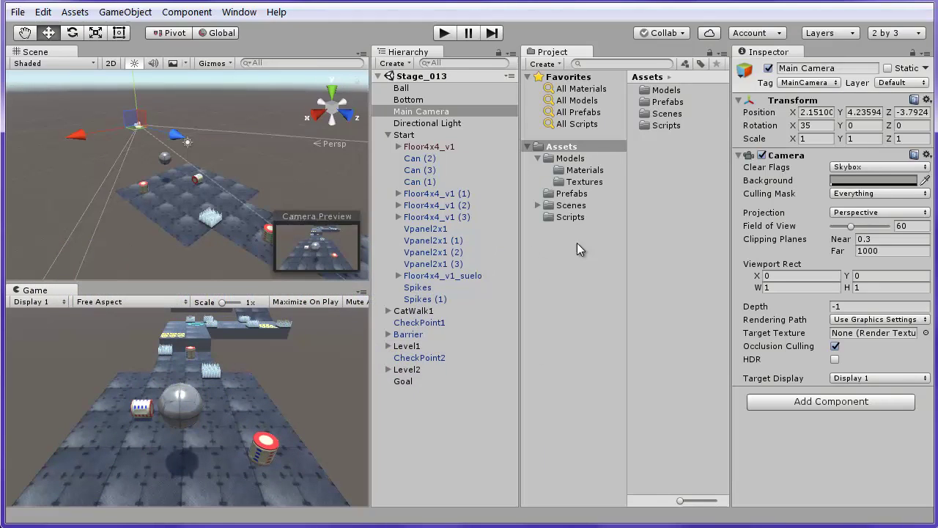
Step: List the contents of the Models, Prefabs, Scenes and Scripts folders in turn
left_click(570, 159)
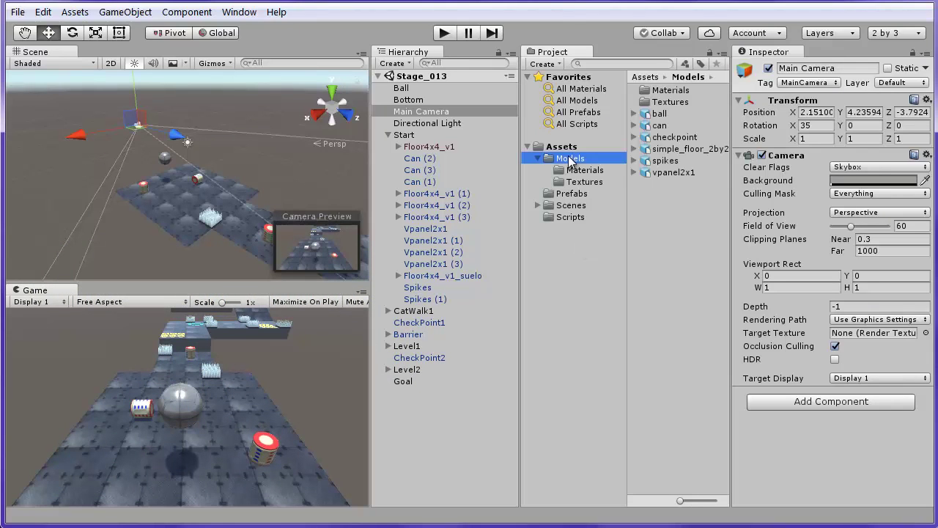
left_click(573, 195)
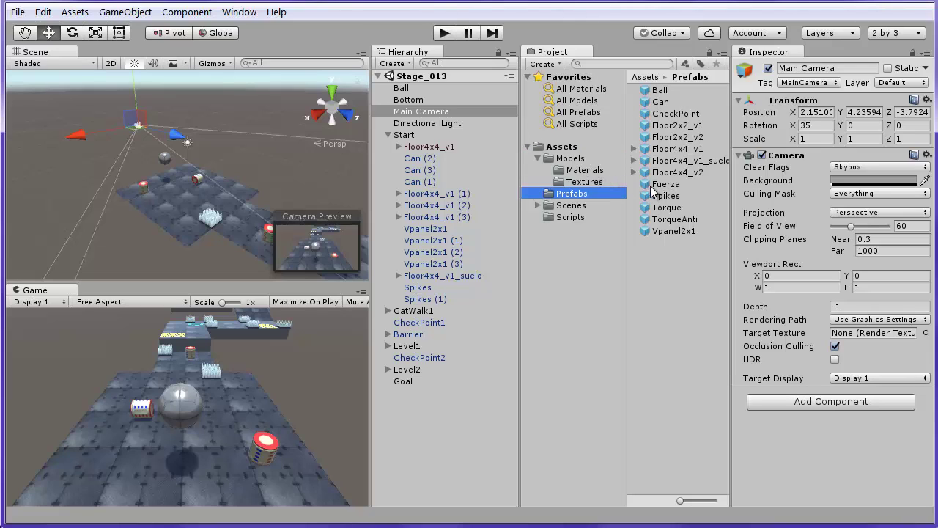
left_click(537, 159)
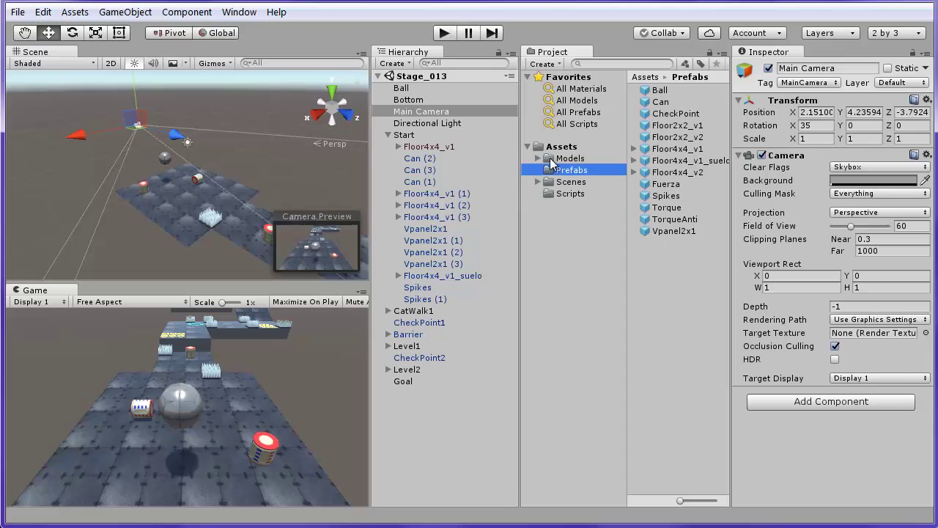
left_click(577, 159)
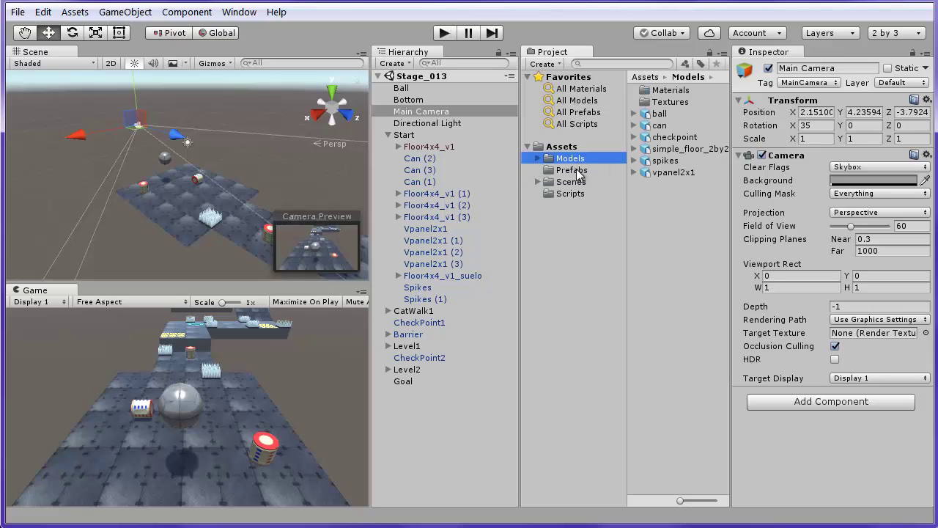
left_click(579, 171)
left_click(577, 182)
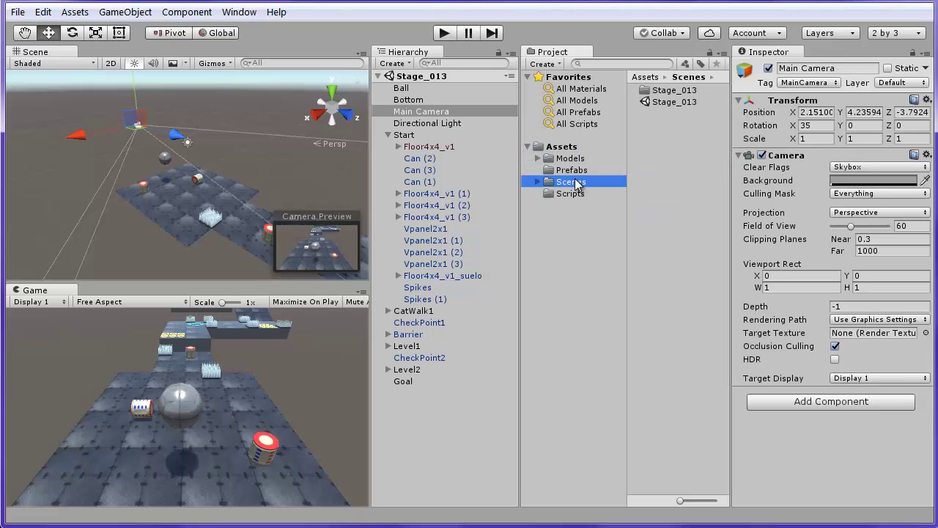
left_click(574, 194)
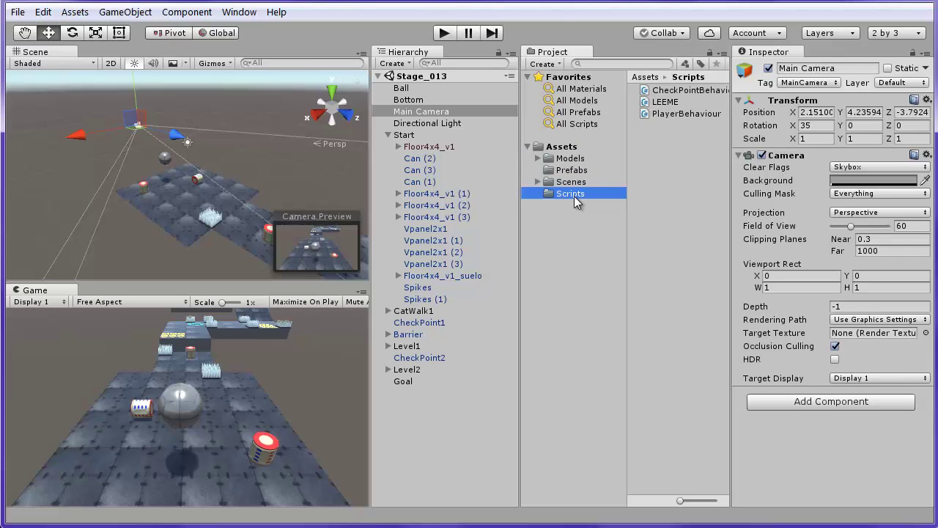
Step: Expand Models to view Materials and Textures, then list the Prefabs folder
left_click(573, 159)
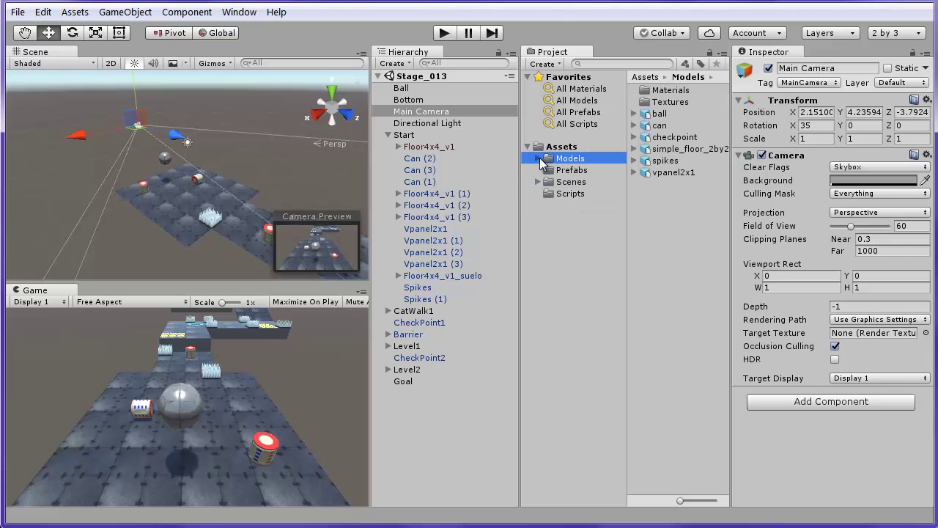
left_click(539, 158)
left_click(577, 171)
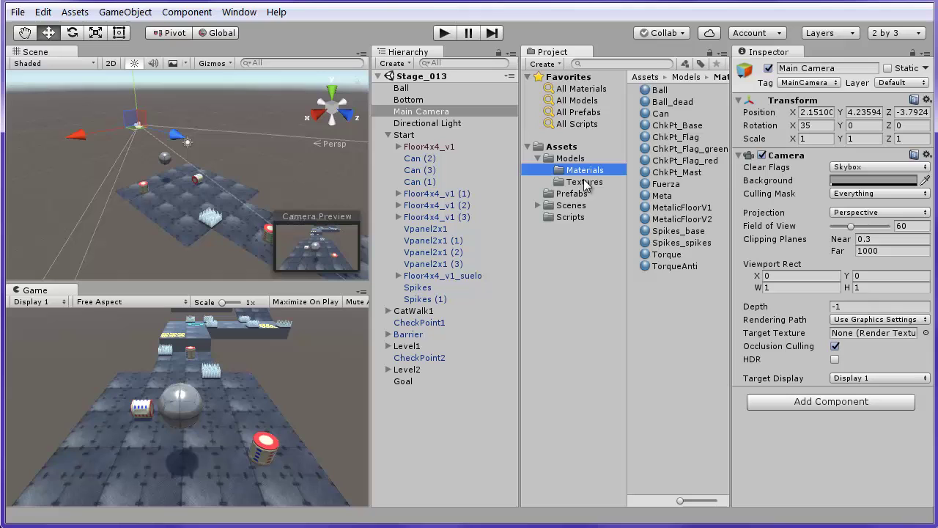
left_click(587, 183)
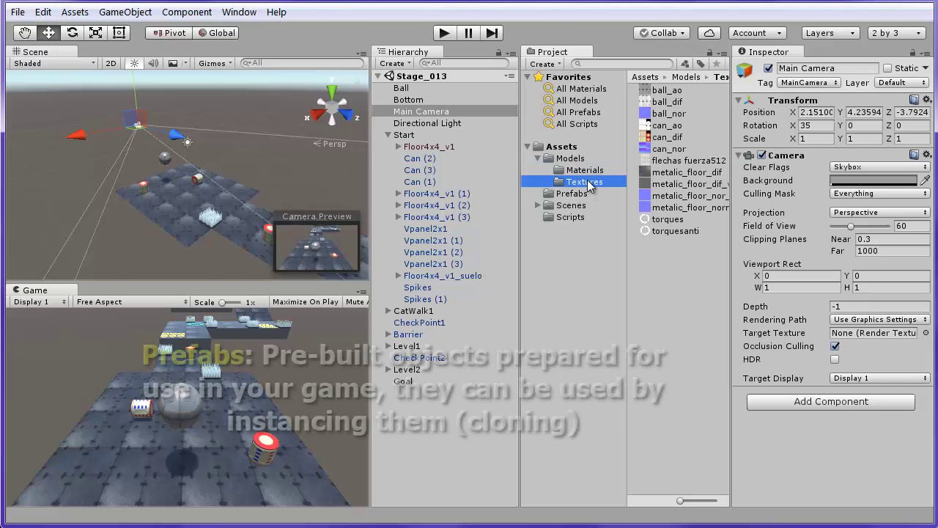
left_click(573, 193)
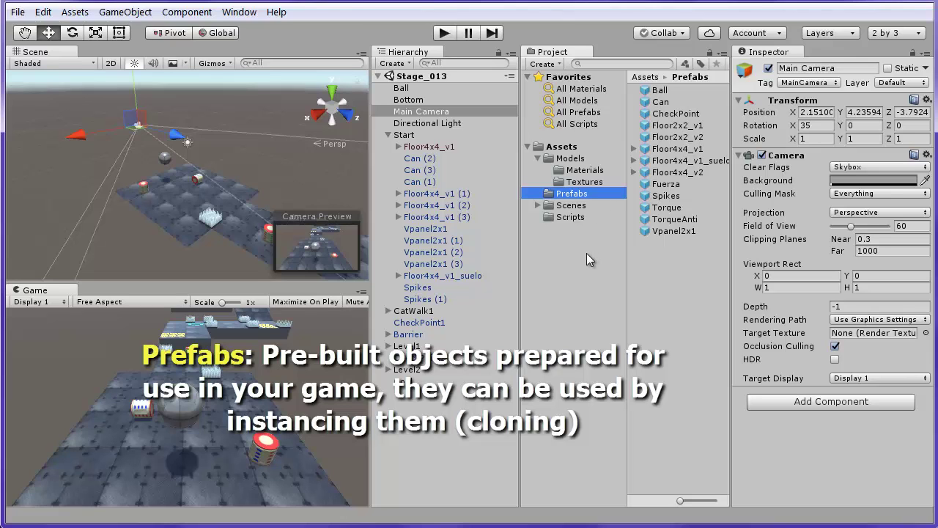
Step: Preview the Ball prefab and rotate its Inspector preview to show the seam
left_click(662, 90)
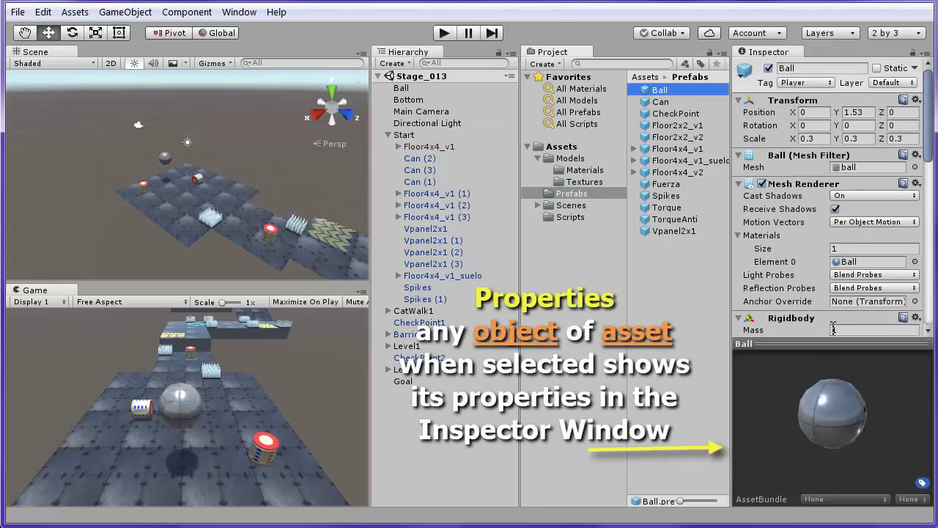
left_click(859, 414)
left_click_drag(859, 415, 777, 403)
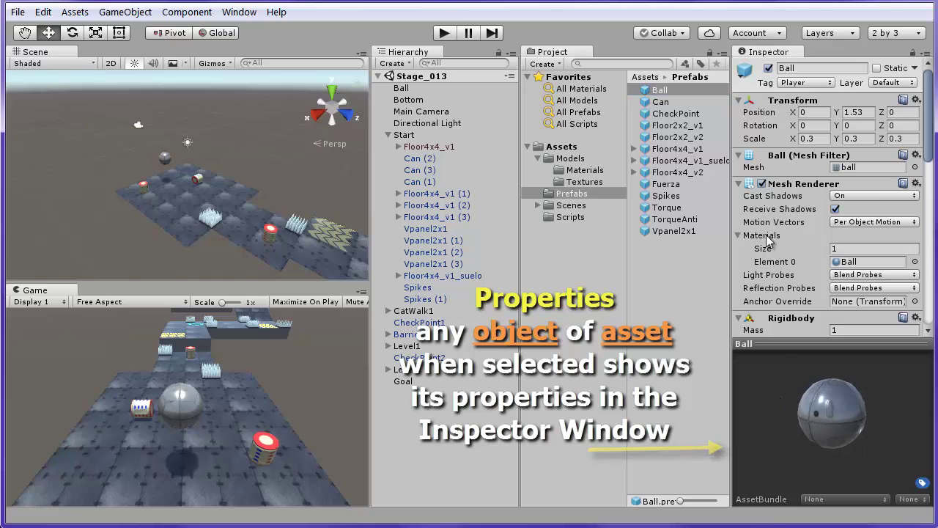
Step: Preview the Can, Floor2x2_v1, Spikes and Torque prefabs in the Inspector
left_click(686, 101)
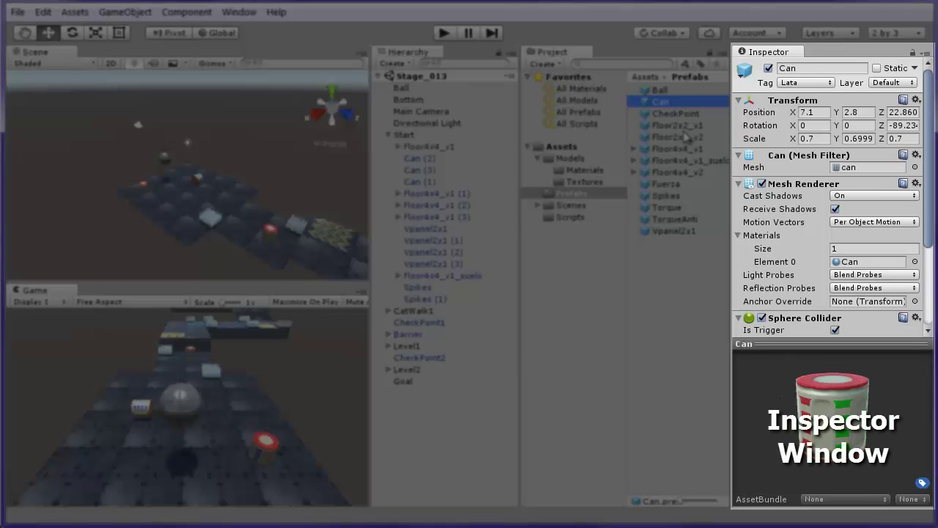
left_click(684, 126)
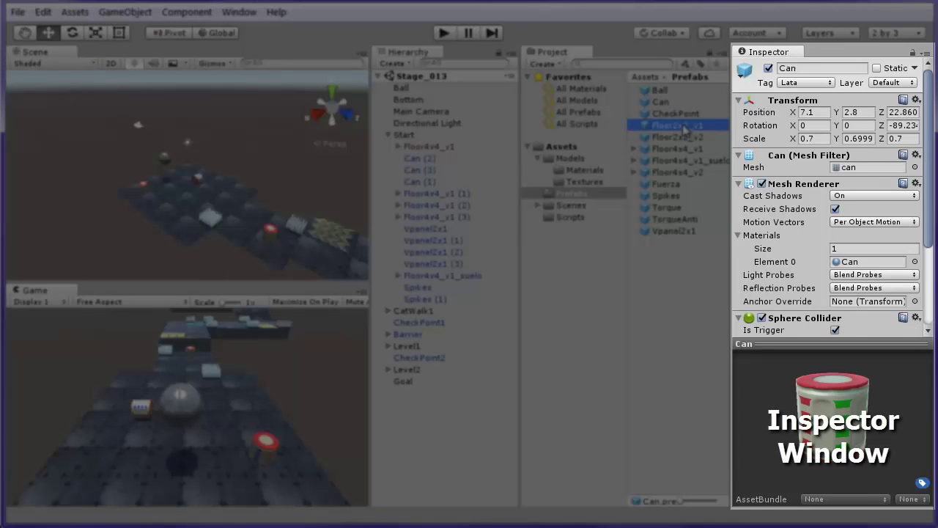
left_click(675, 197)
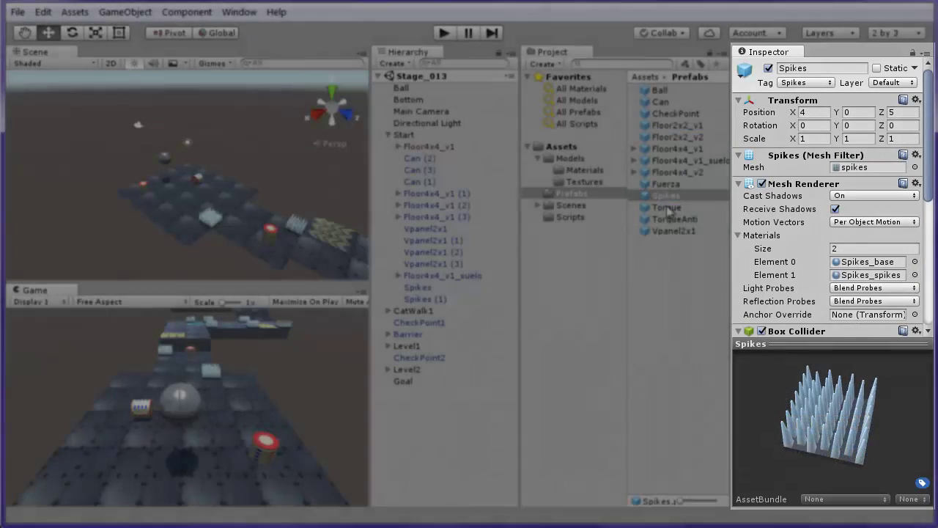
left_click(670, 209)
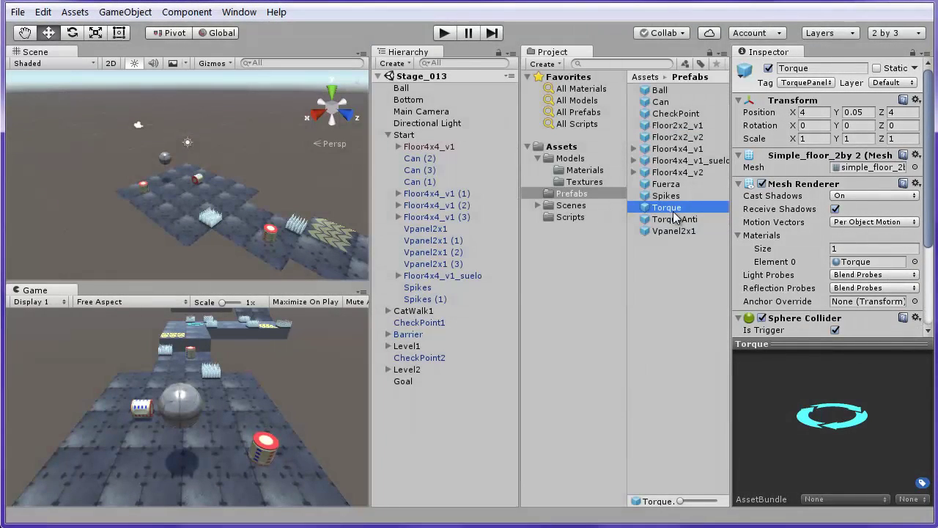